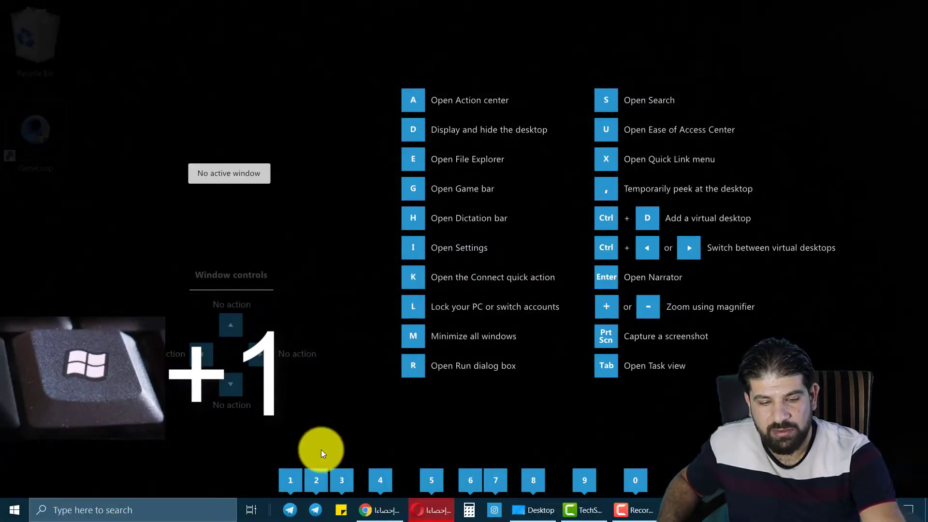
Launch the first pinned taskbar app, Telegram, and close its window again.
key(super+1)
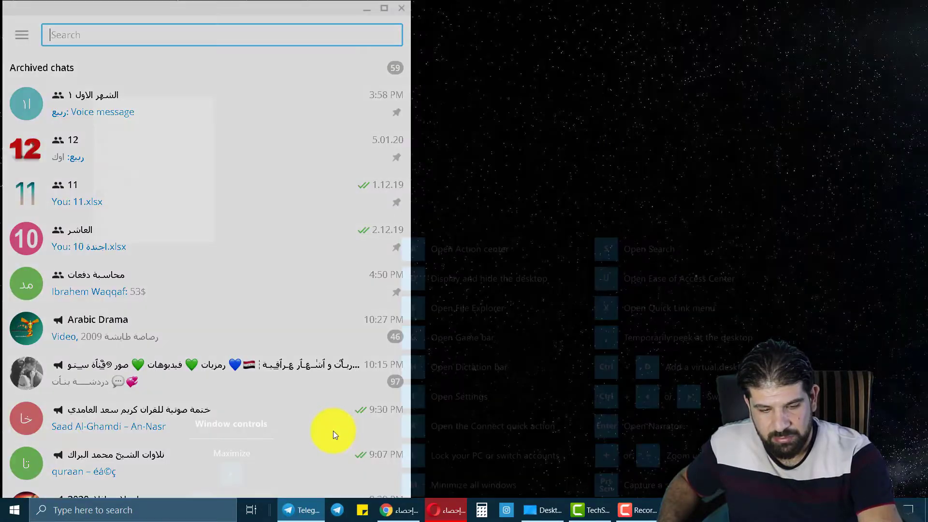
click(392, 5)
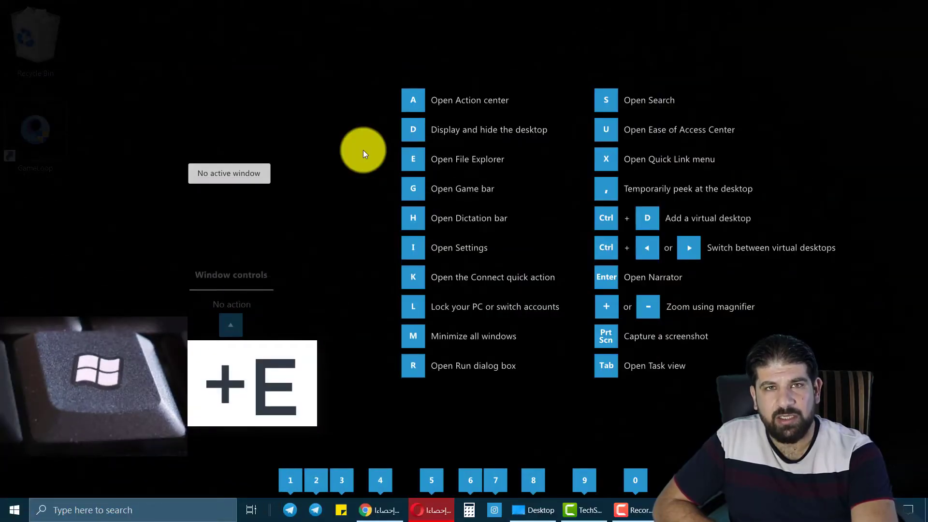
Open File Explorer at Quick access and close it again, twice in a row.
key(super+e)
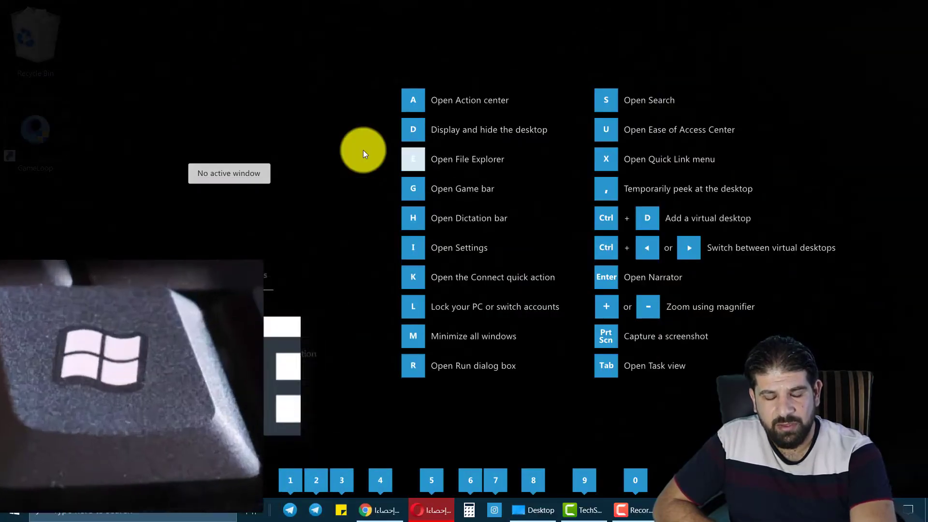
key(super)
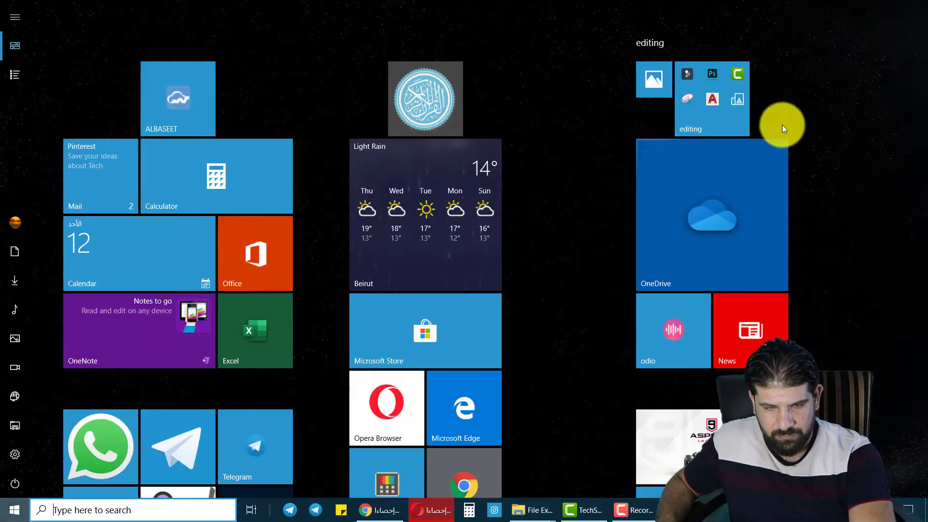
key(super)
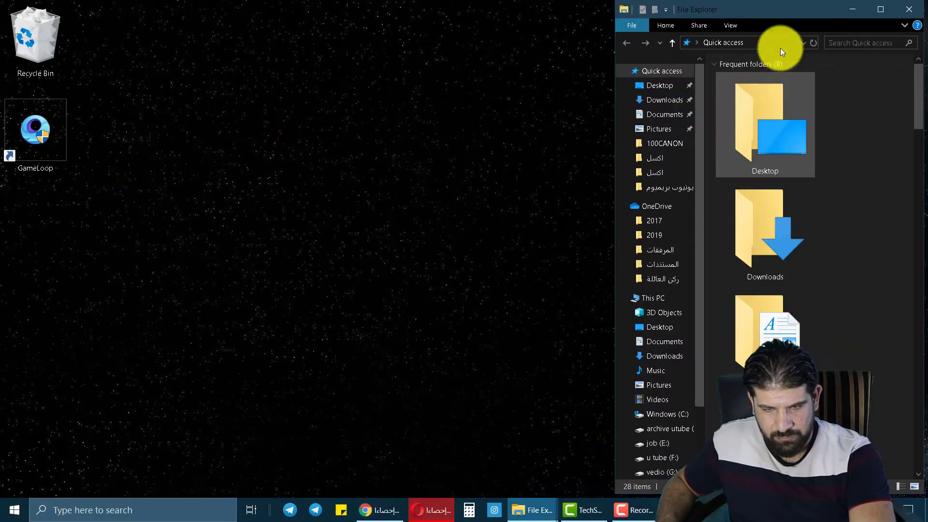
click(908, 9)
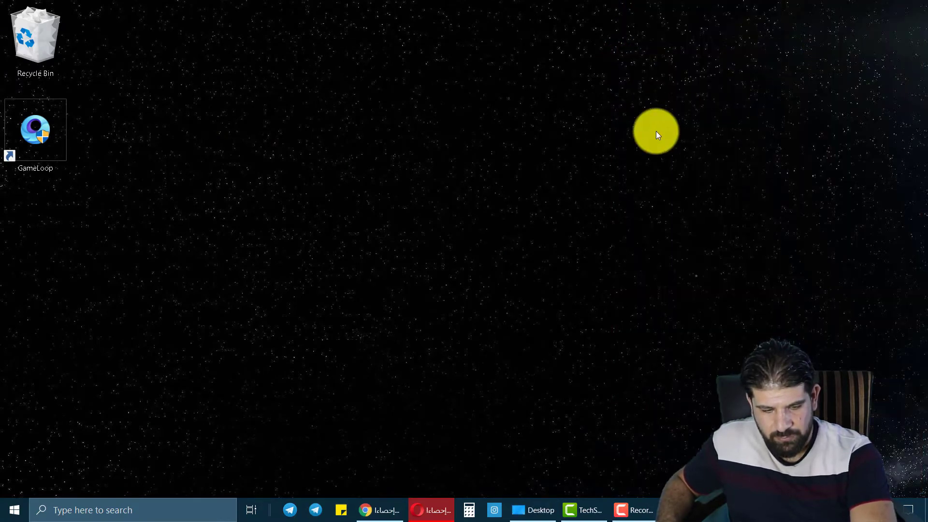
key(super+e)
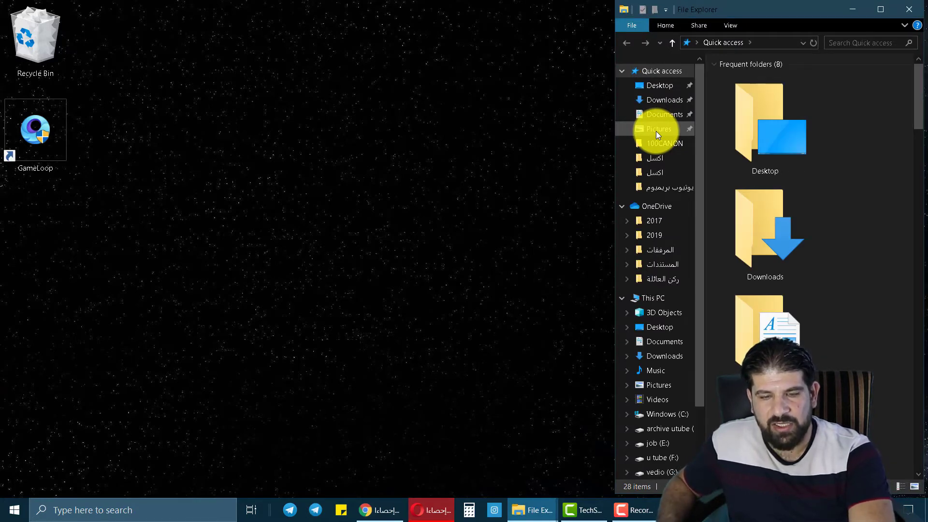
click(914, 10)
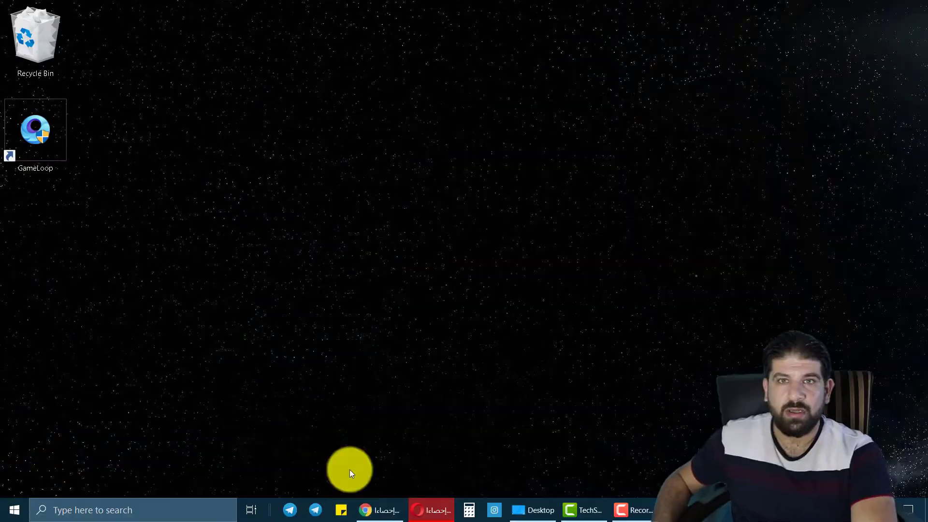
Bring up the Chrome, Opera and Desktop folder windows together, and minimize all of them at once.
click(377, 508)
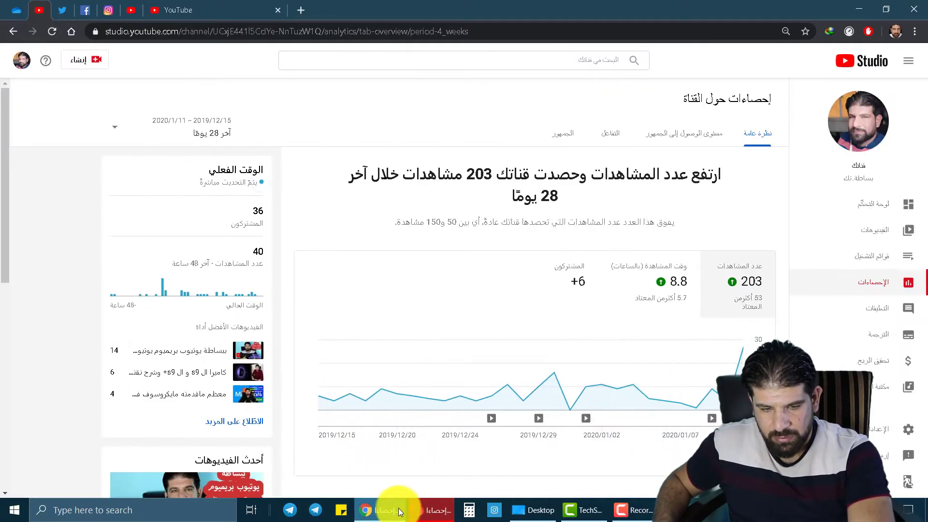
click(426, 507)
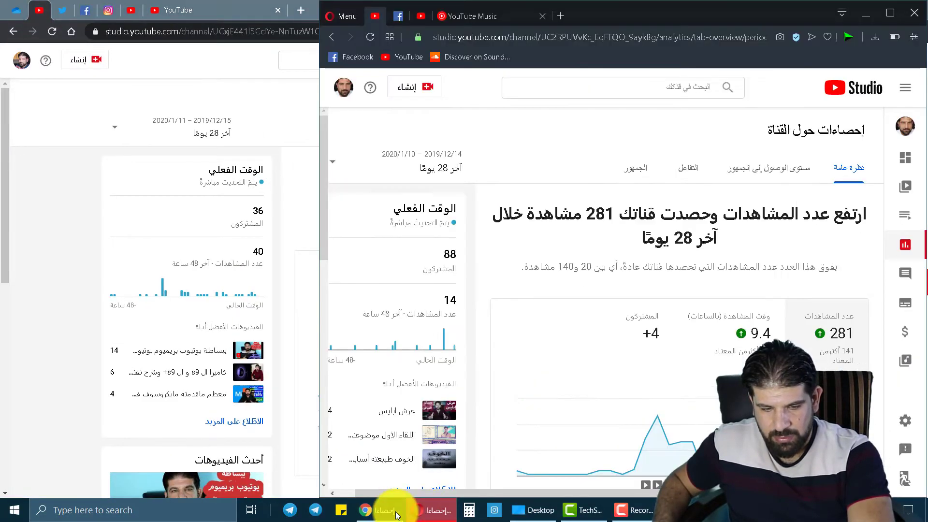
click(522, 512)
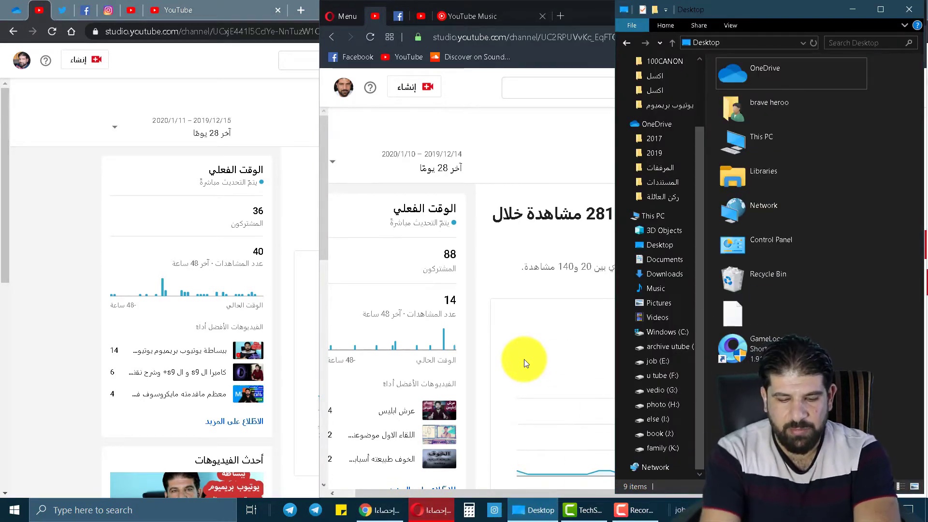
key(super+m)
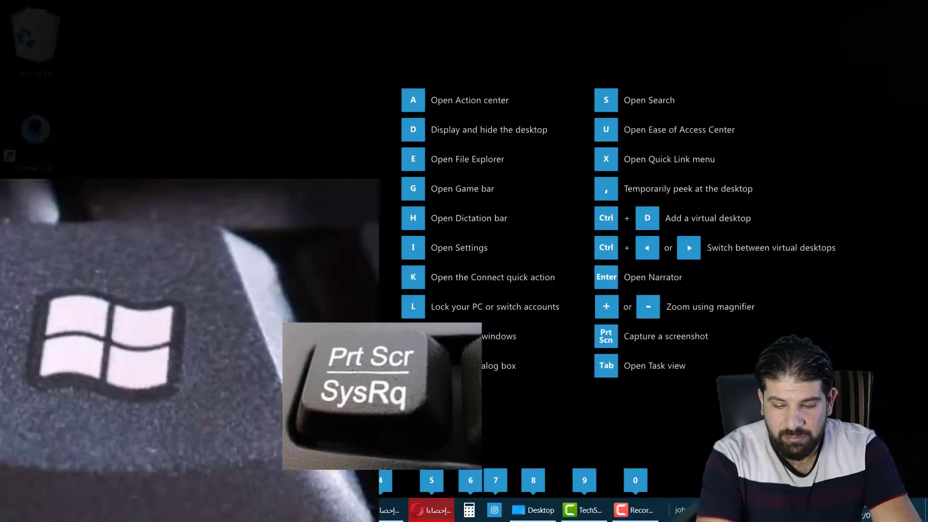
Capture a full-screen screenshot of the empty desktop so that it is saved as an image file.
key(super)
key(Escape)
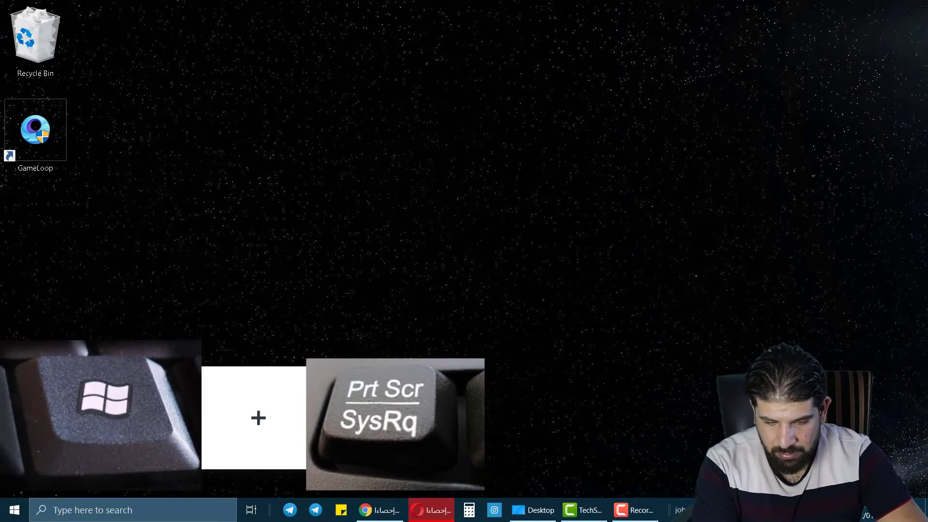
key(super)
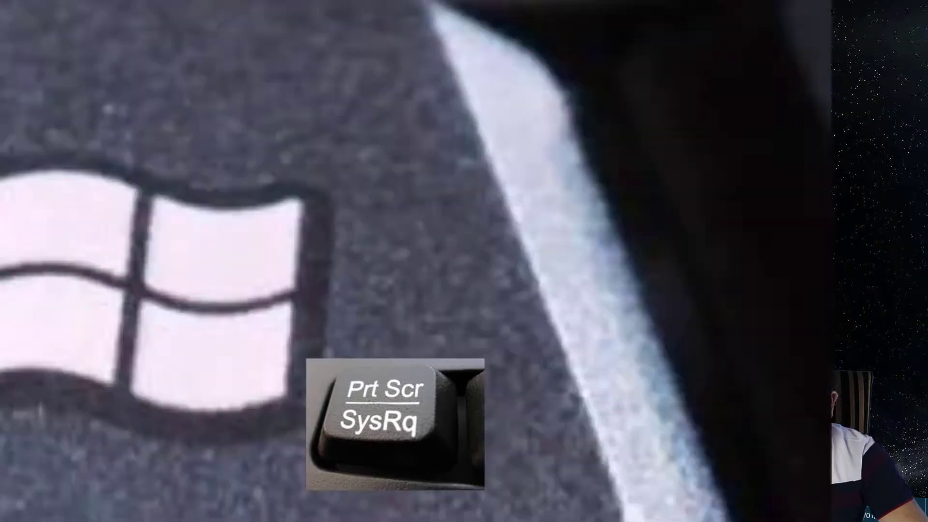
key(super+Print)
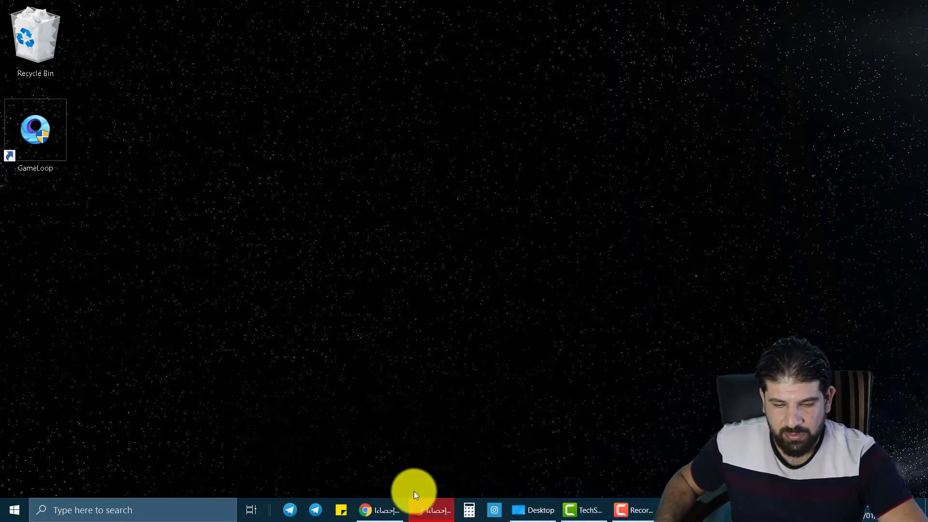
View the saved captures Screenshot (47) and Screenshot (49) from the Screenshots folder in Pictures, and close both windows.
key(super+e)
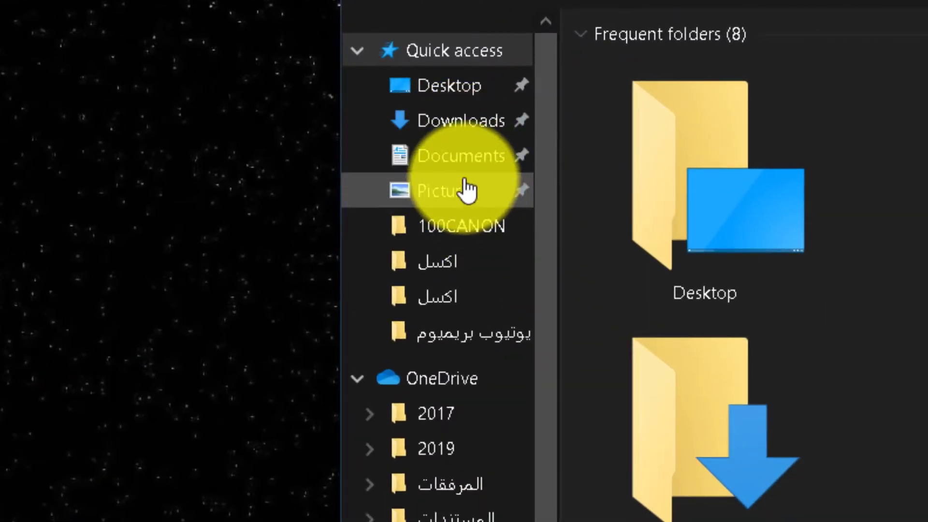
click(466, 191)
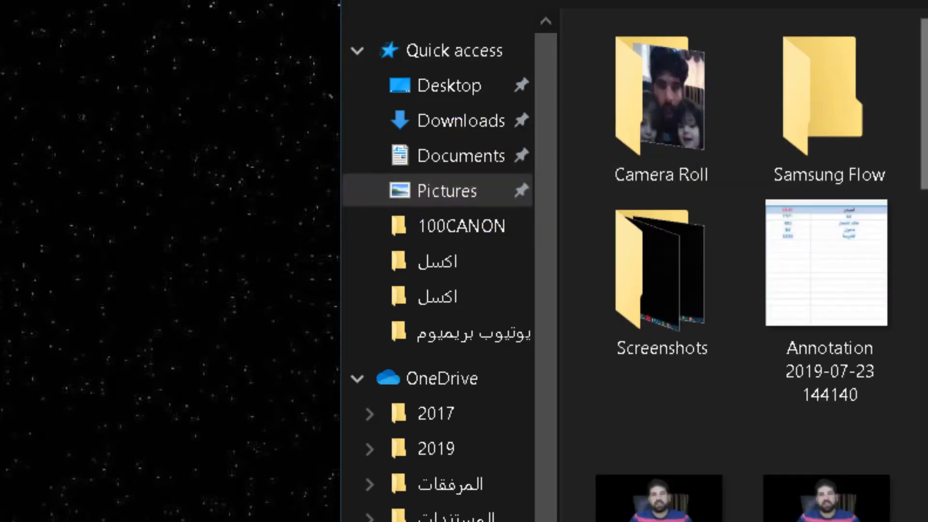
click(636, 284)
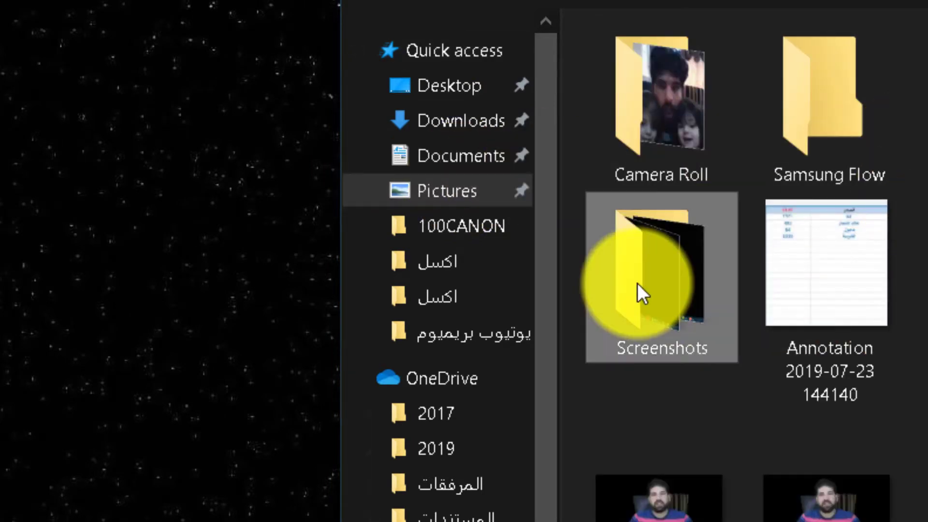
double_click(636, 283)
scroll(870, 421, down, 10)
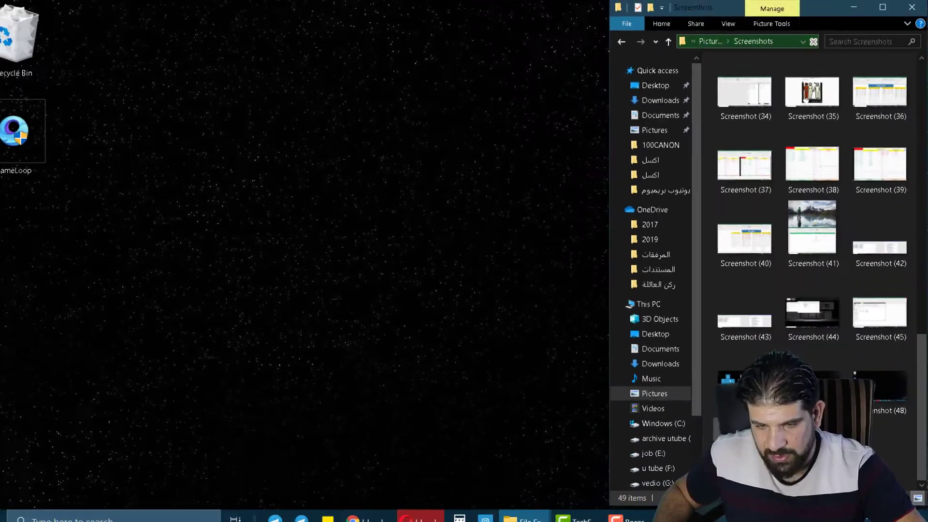
double_click(812, 387)
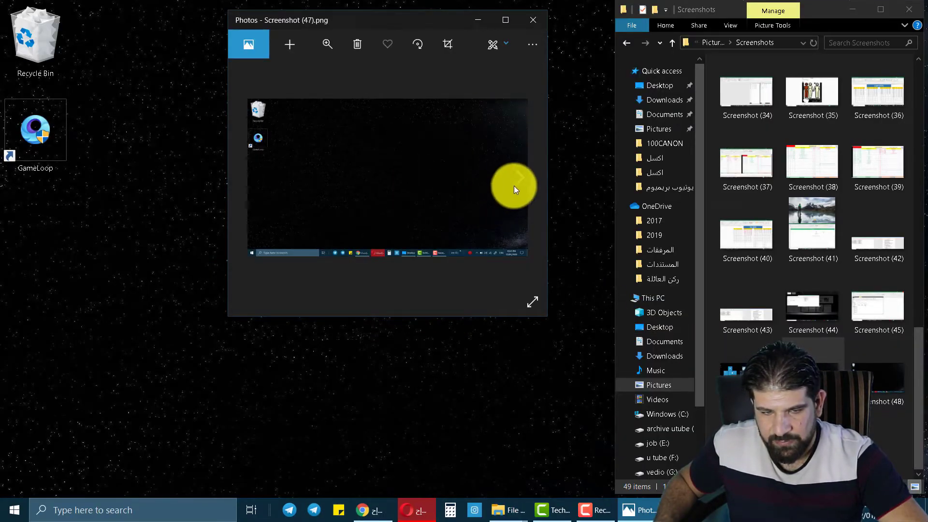
click(519, 178)
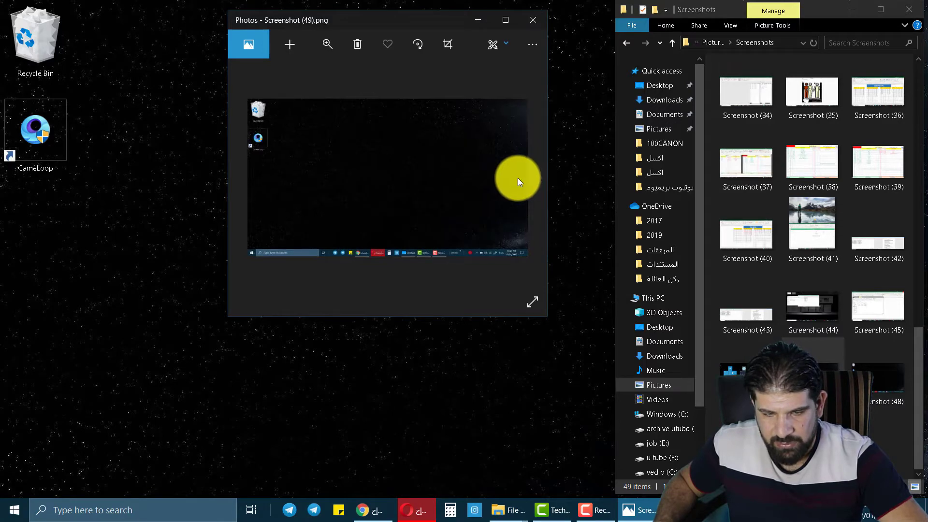
click(529, 20)
click(898, 9)
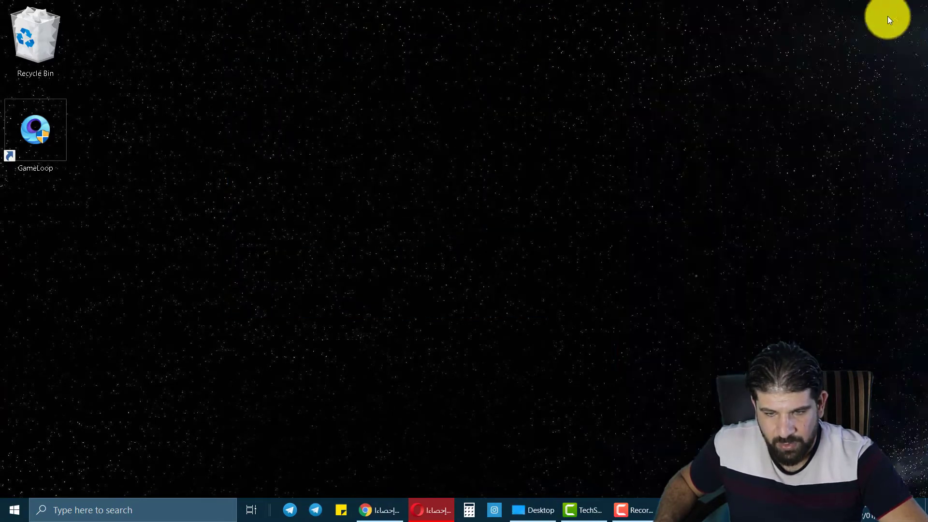
Switch to Chrome and show the YouTube home page that is already open there.
click(387, 505)
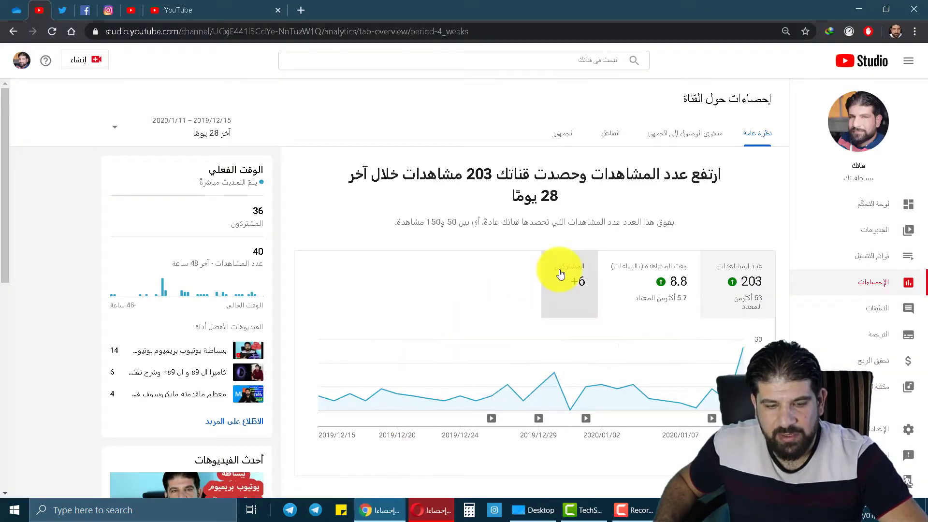
scroll(558, 269, down, 5)
scroll(559, 270, up, 5)
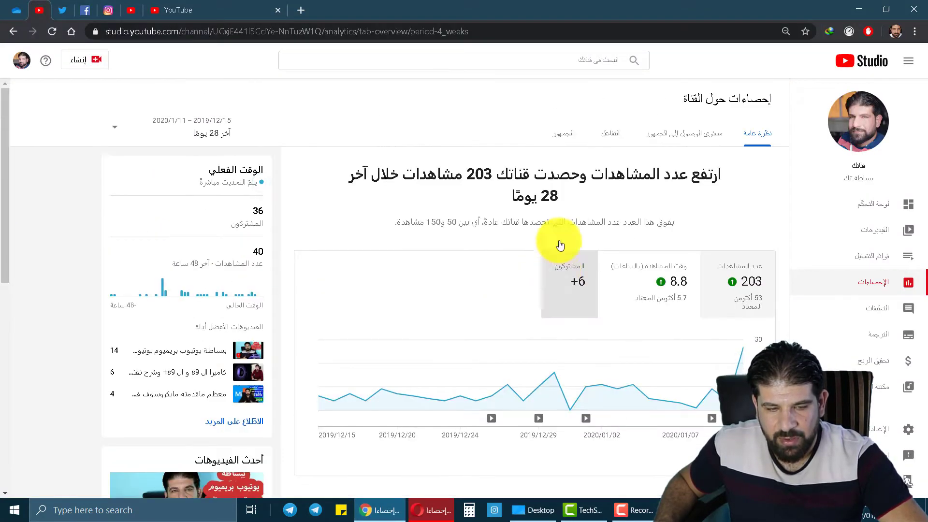
click(155, 10)
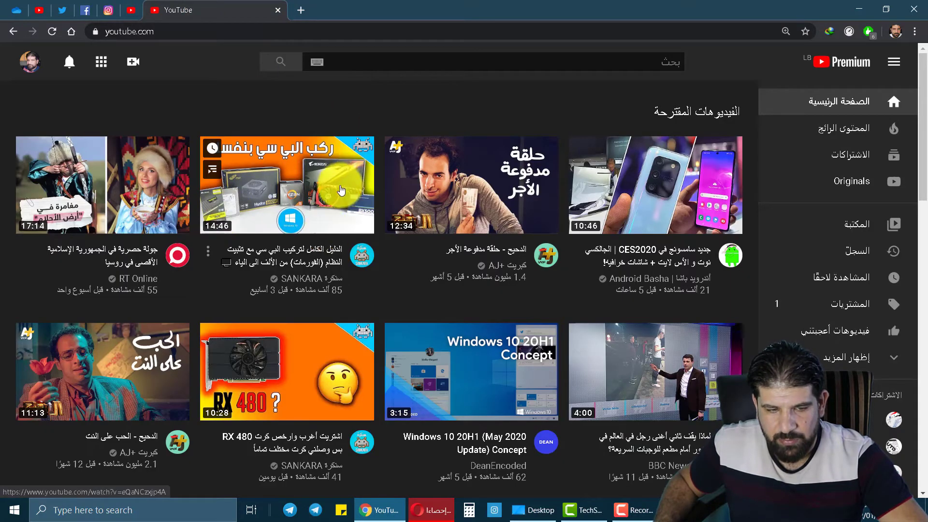
mouse_move(341, 190)
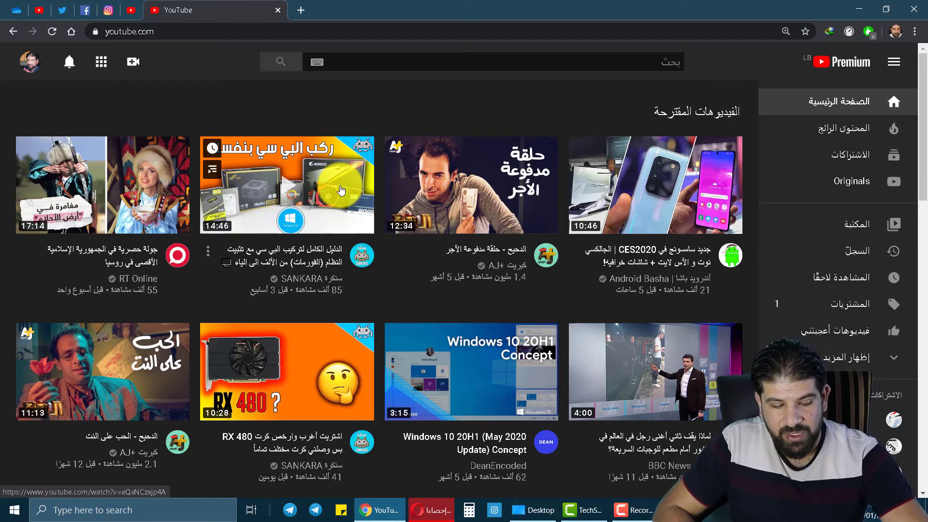
Take a rectangular snip around the two middle video thumbnails in the upper row, view it in Snip & Sketch, and close it.
key(super+shift+s)
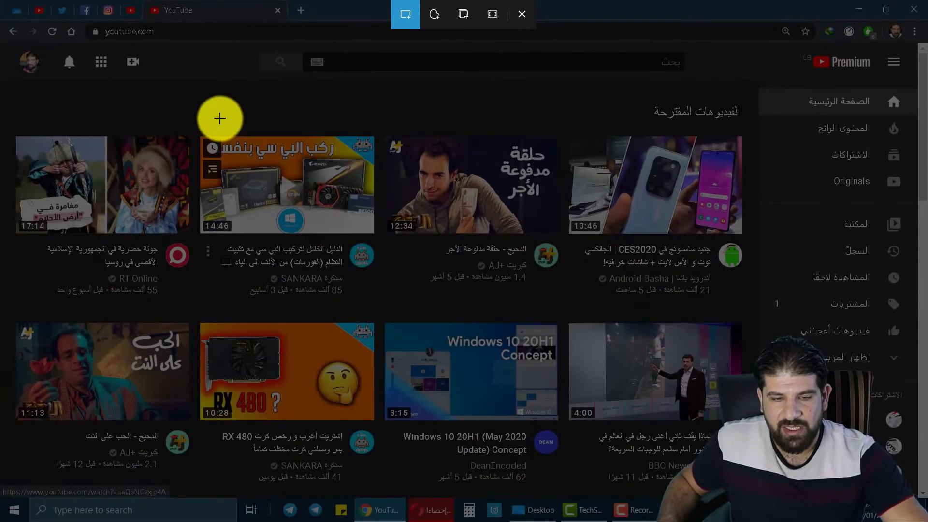
drag(171, 143, 608, 317)
drag(585, 264, 565, 299)
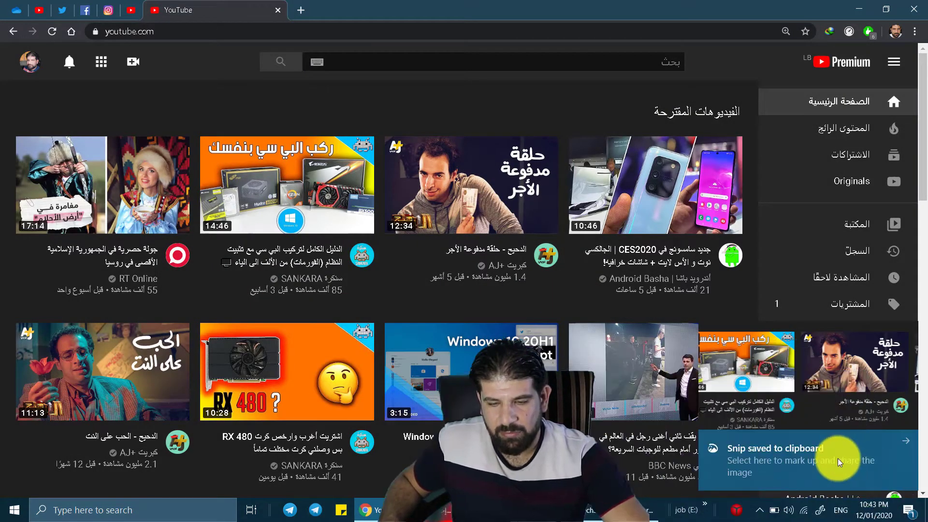
click(840, 463)
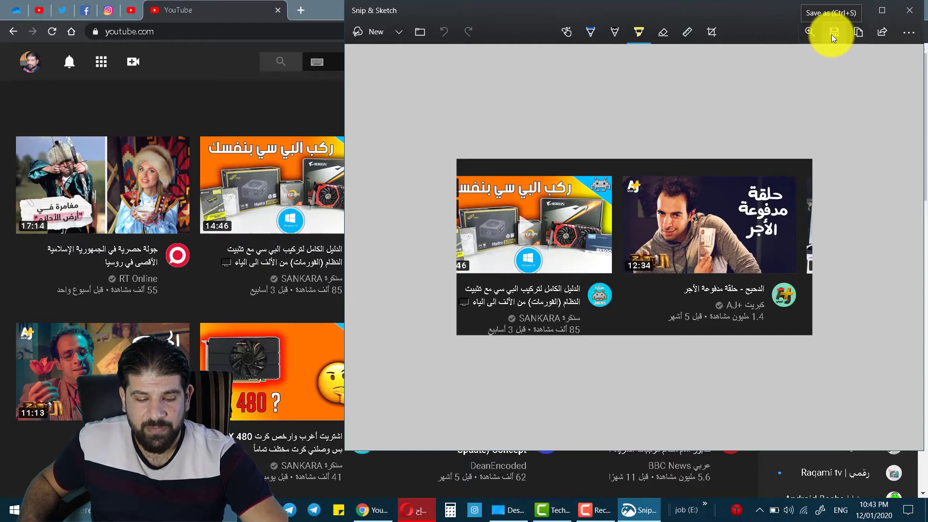
click(909, 11)
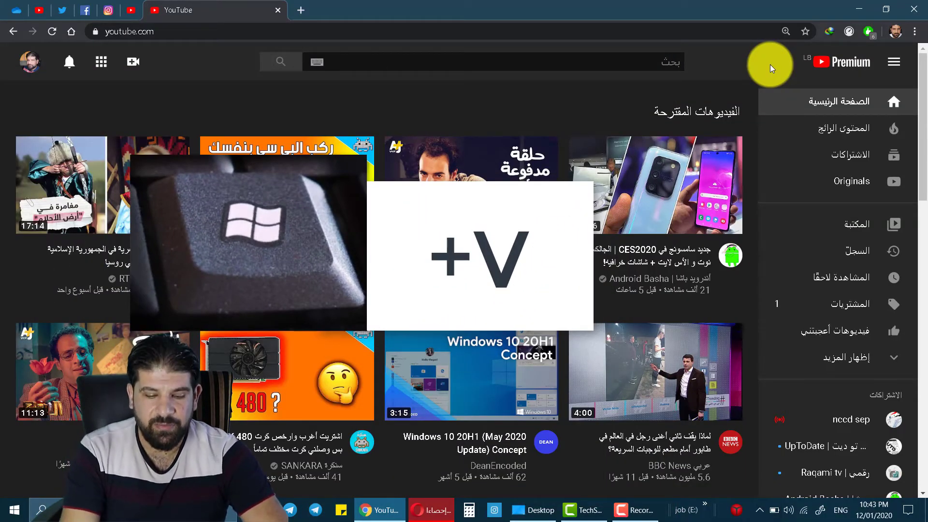
Clear all items from the clipboard history and show the desktop.
key(super+v)
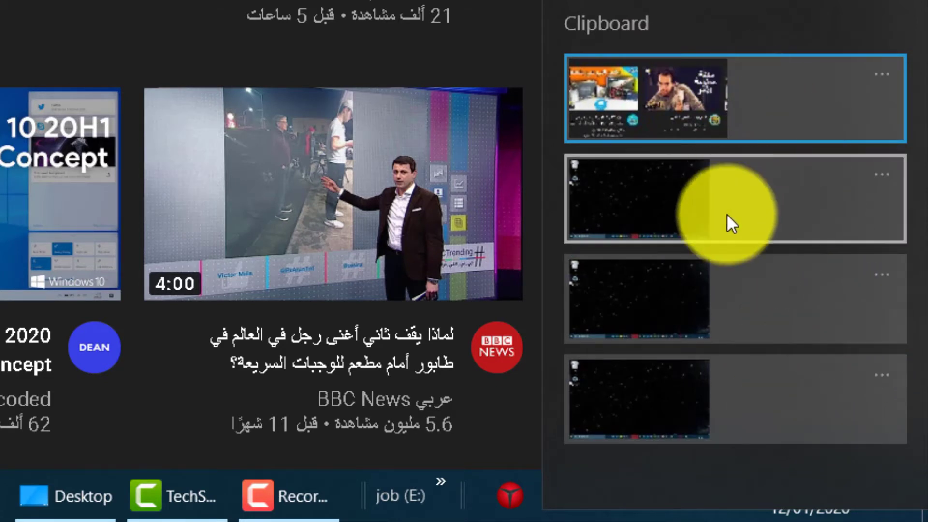
click(878, 175)
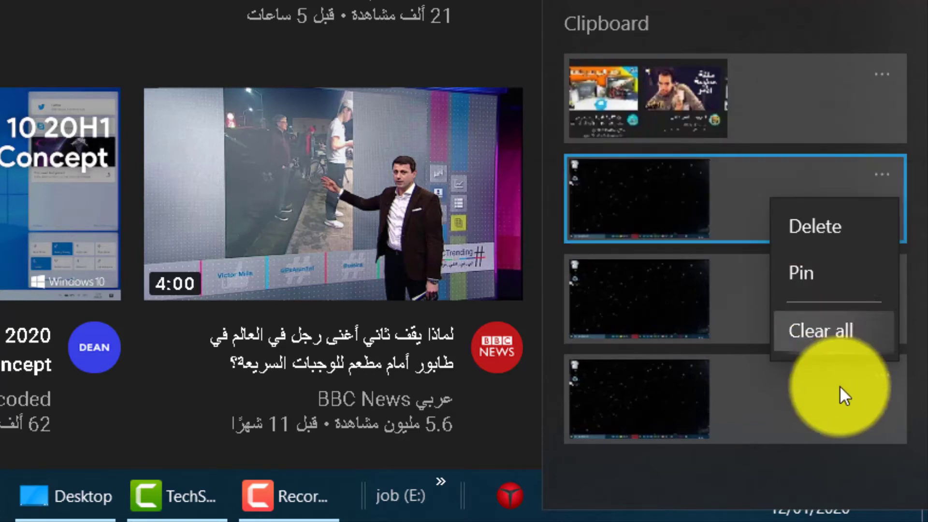
click(845, 333)
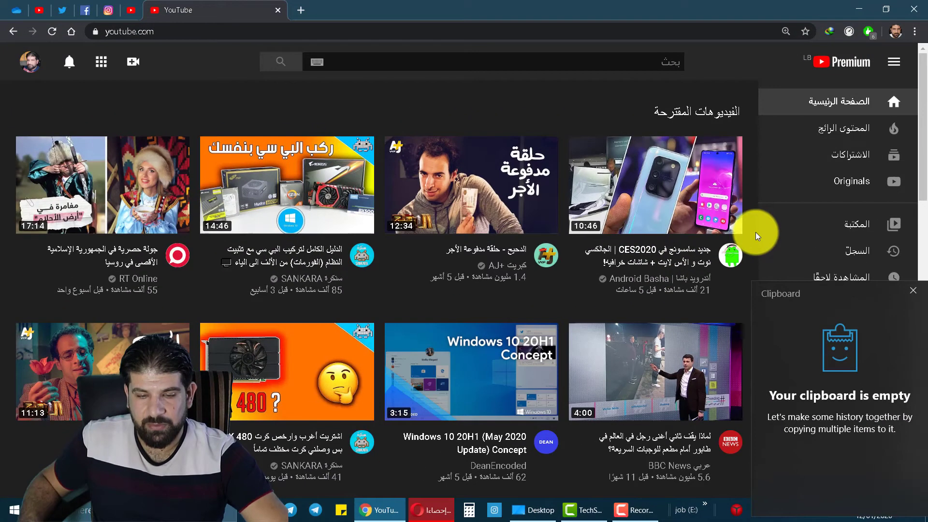
click(755, 232)
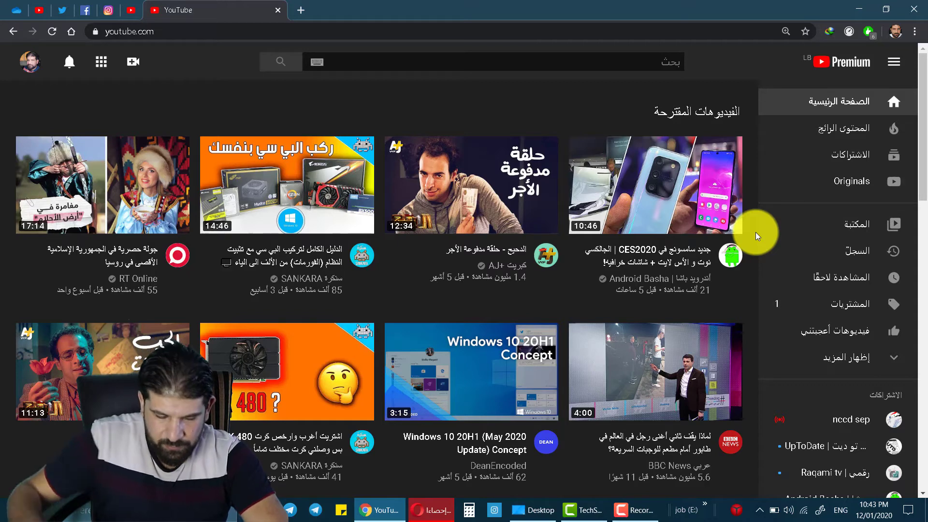
key(super+d)
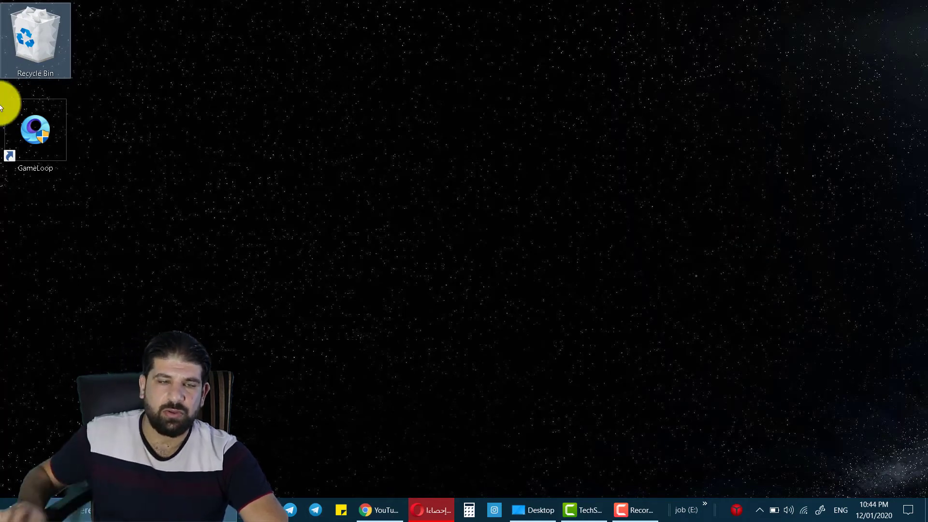
Copy the GameLoop shortcut, paste a duplicate onto the desktop, and undo the paste.
click(24, 124)
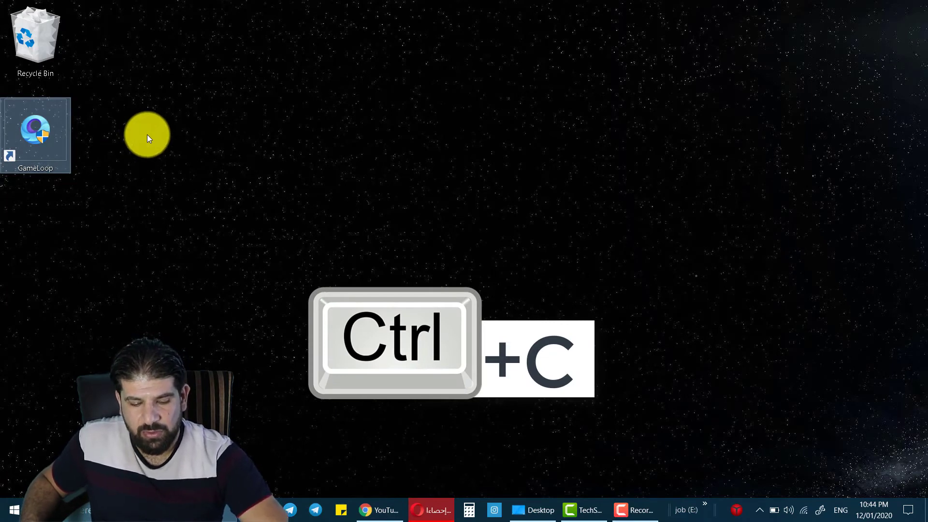
click(146, 134)
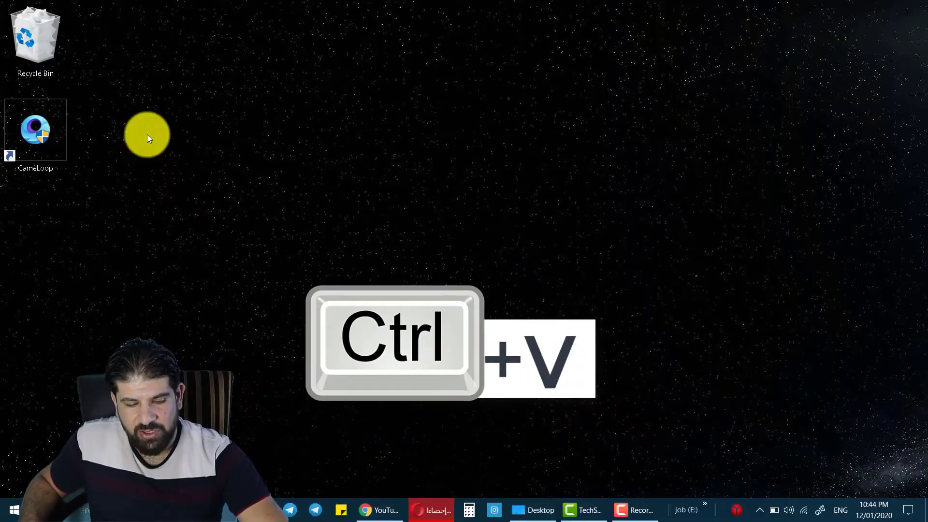
key(ctrl+v)
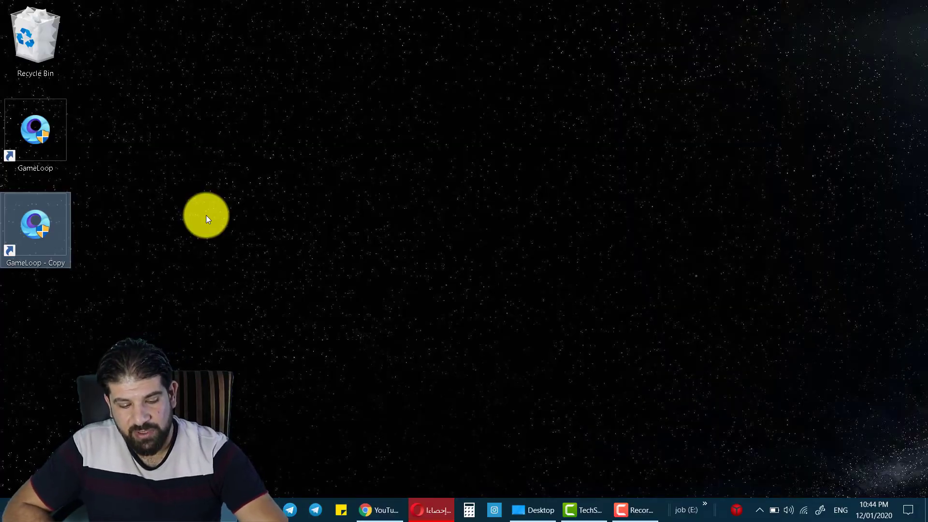
key(ctrl+z)
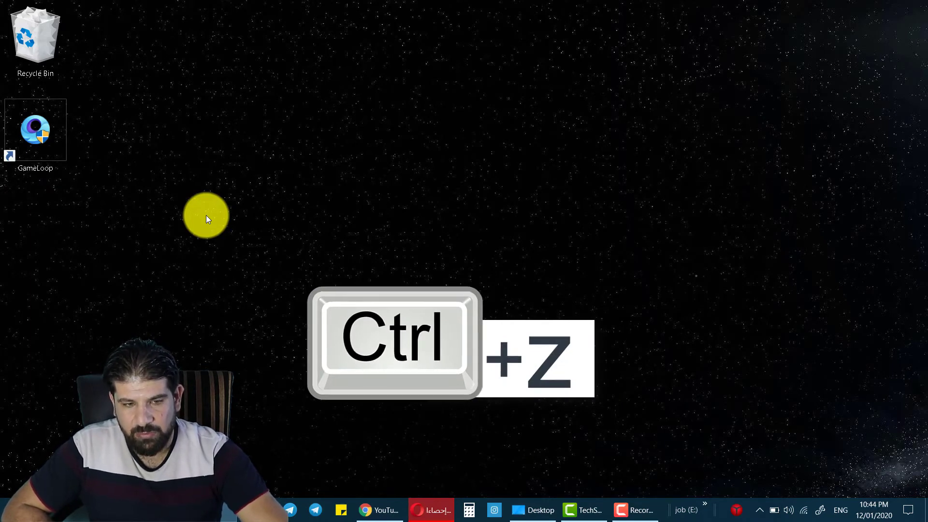
Open Windows Settings and close it, and bring up the Run dialog and cancel it.
key(super+i)
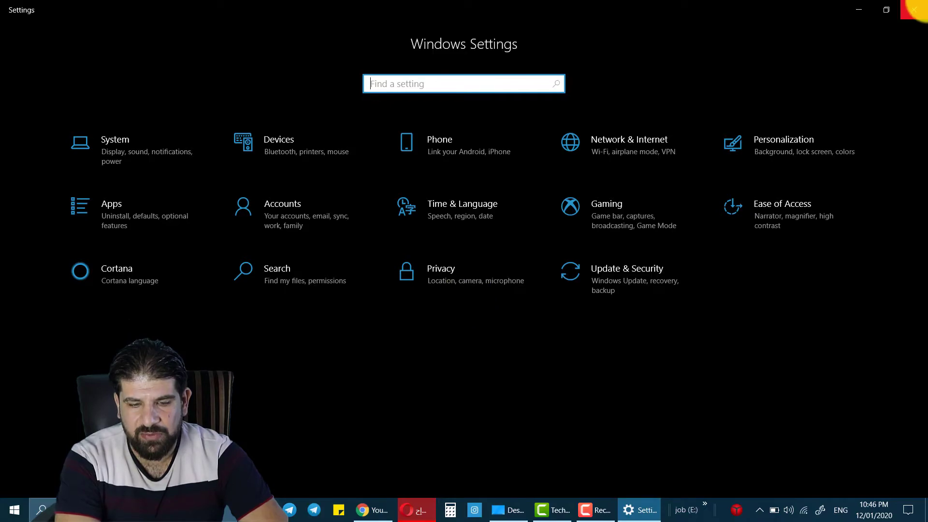
click(914, 8)
key(super)
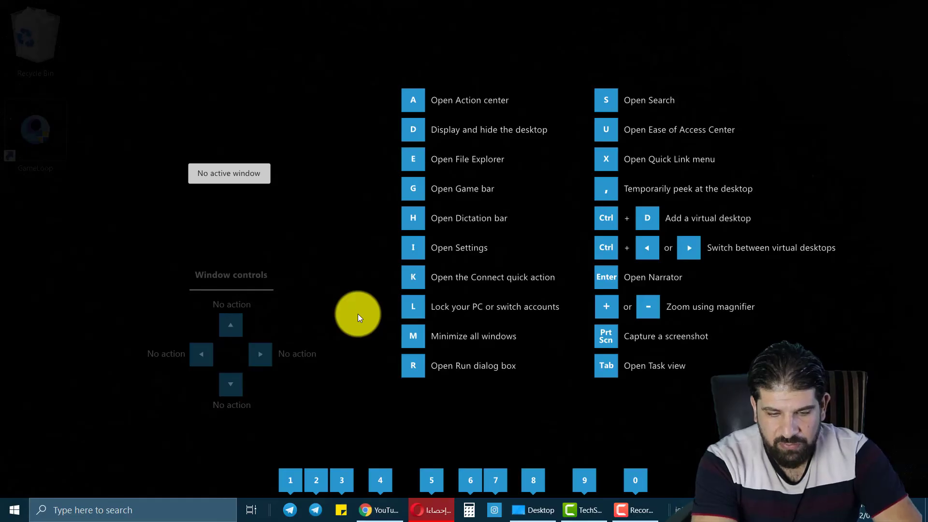
key(super+r)
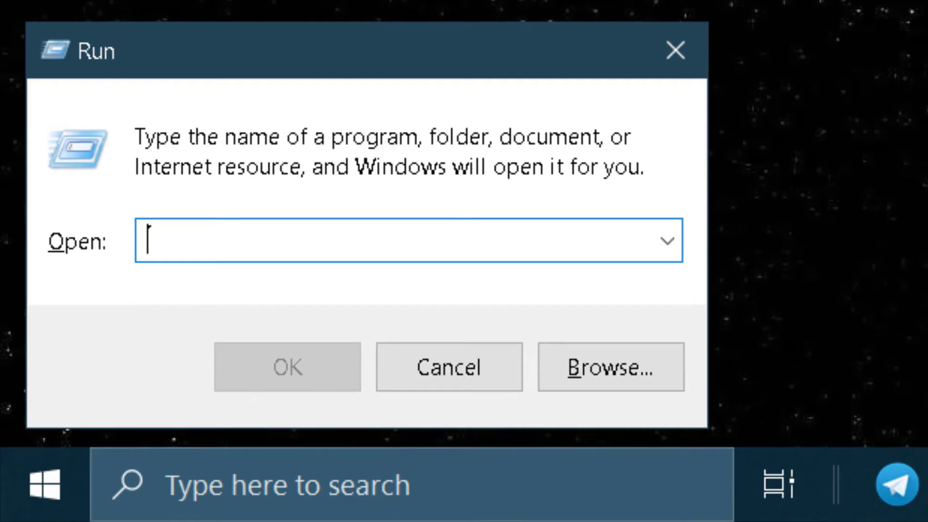
click(485, 374)
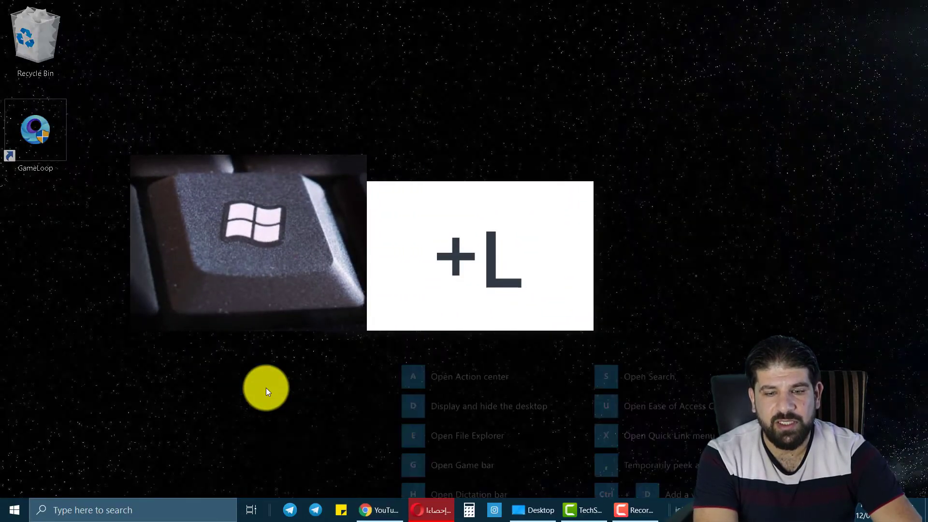
Lock the PC, and open Windows Search and dismiss it to return to the desktop.
key(super+l)
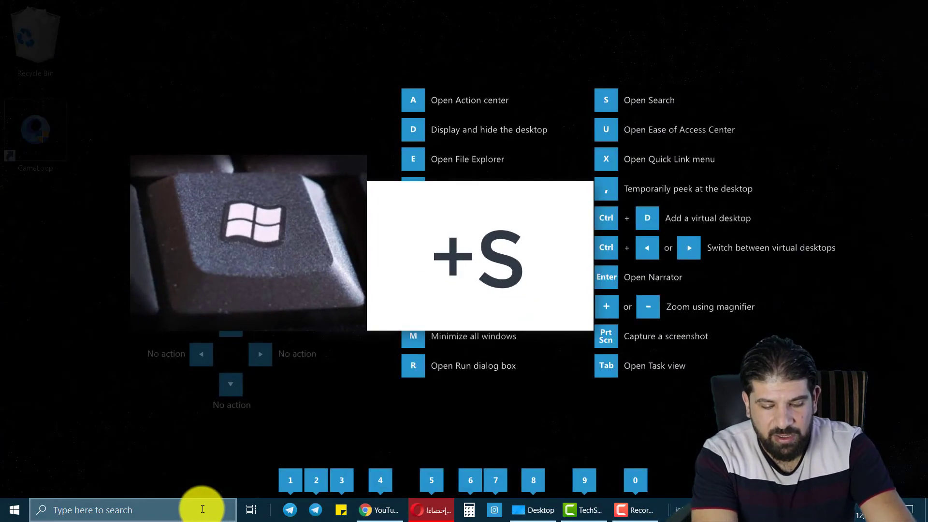
key(super+s)
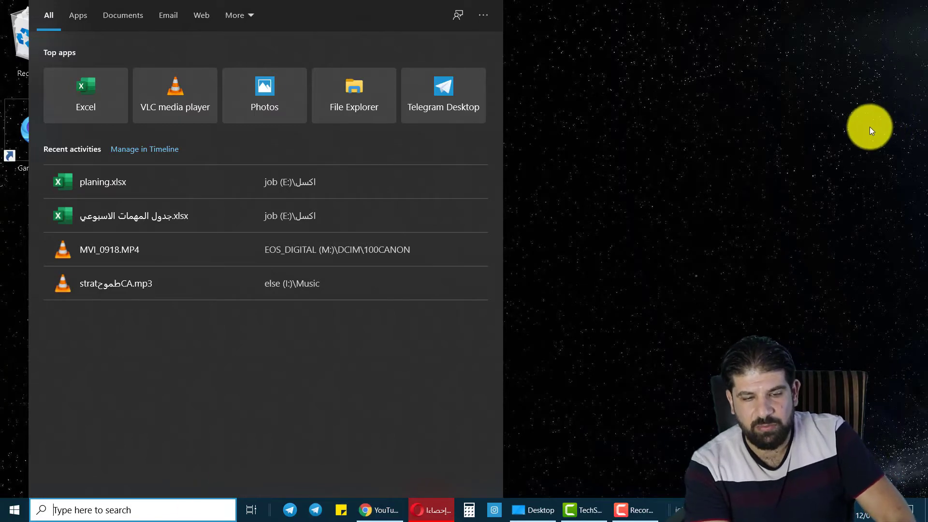
click(628, 302)
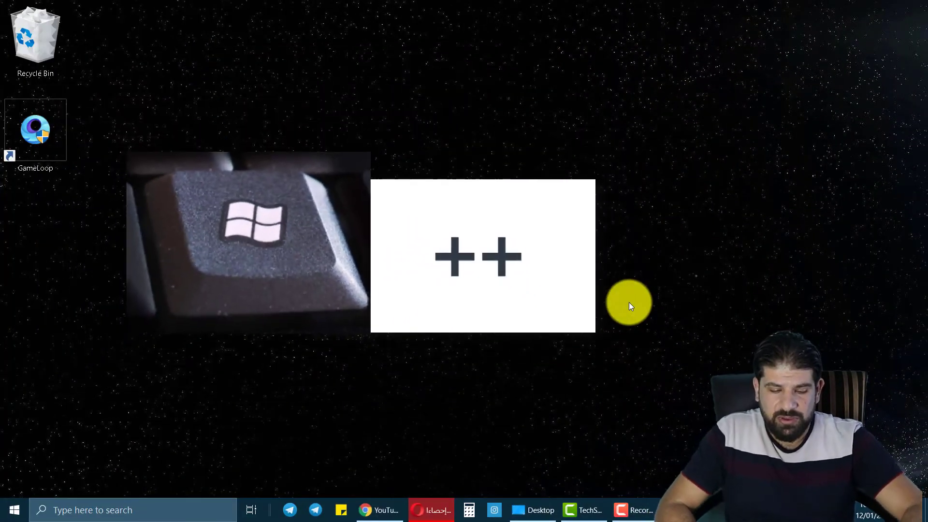
Magnify the Start screen to 500% with Magnifier, return it to 100%, and close the Start screen.
key(super)
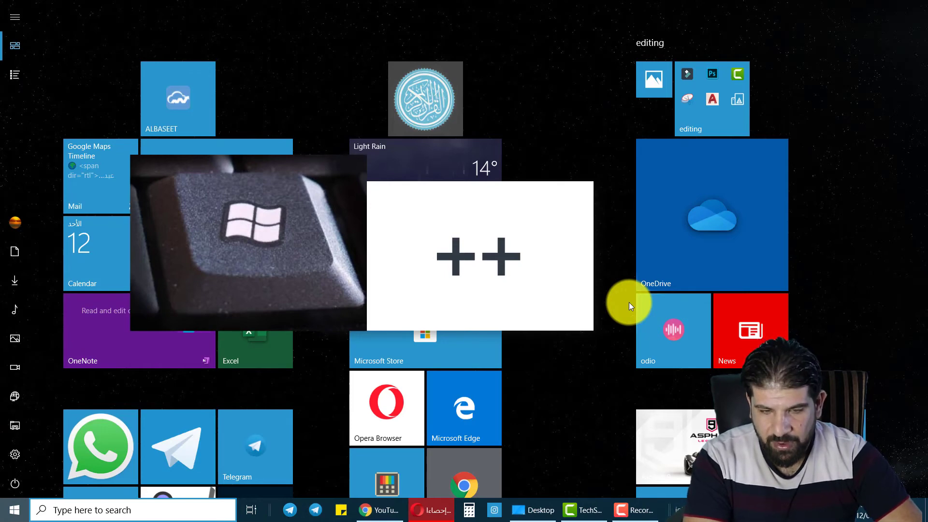
key(super+plus)
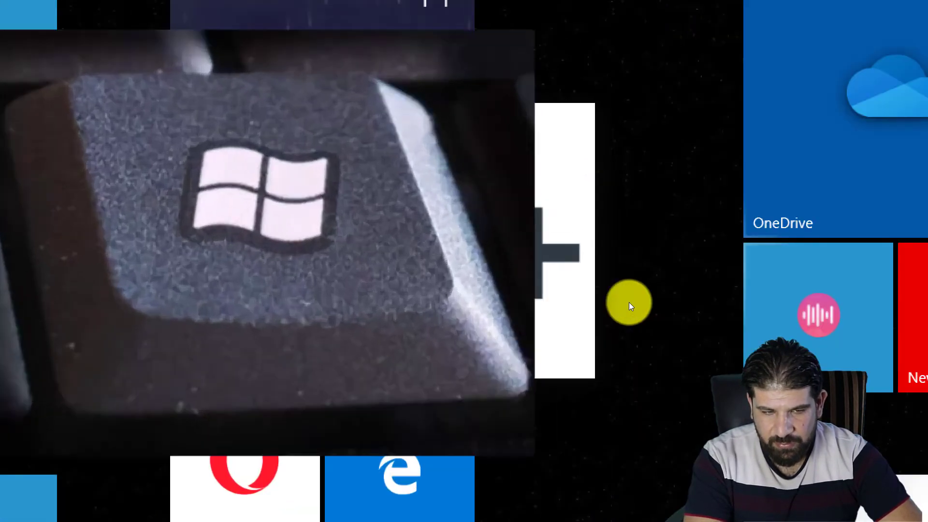
key(super+plus)
key(super+plus)
key(super+plus)
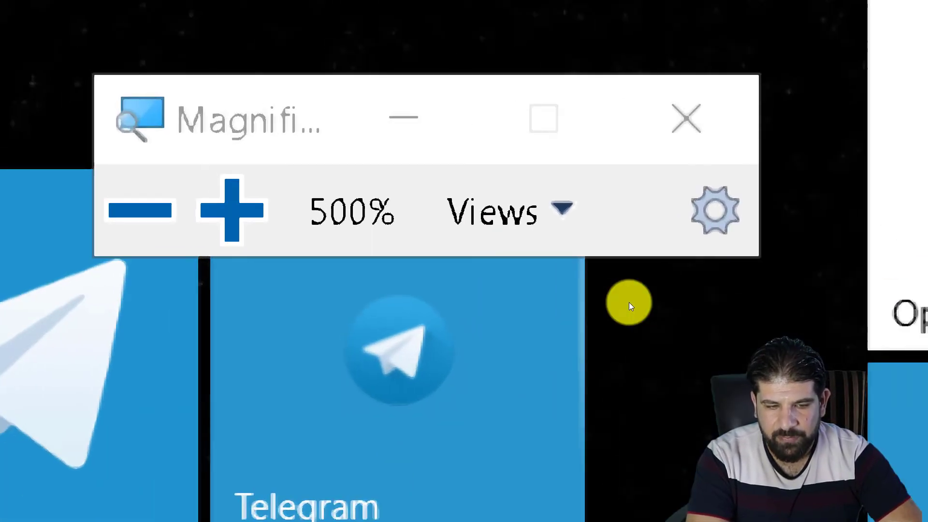
key(super+minus)
key(super+minus)
key(super+minus)
key(super+minus)
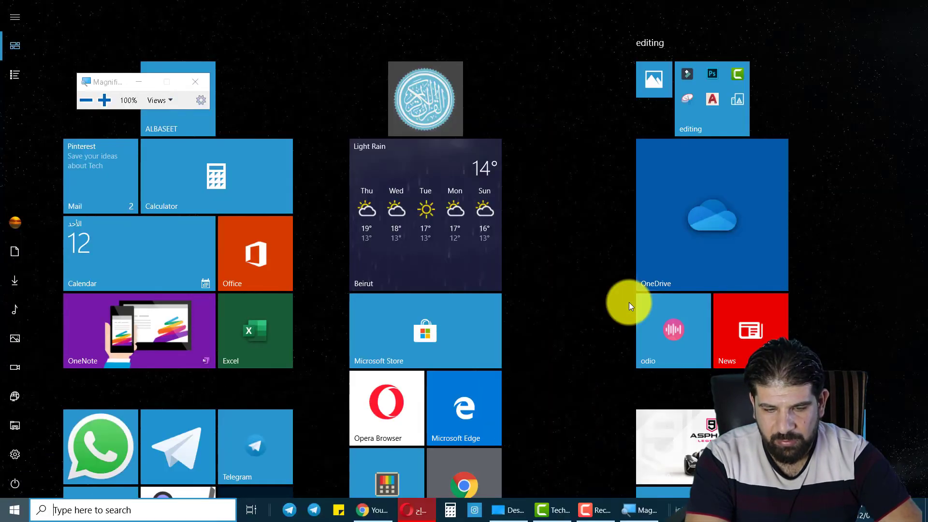
key(Escape)
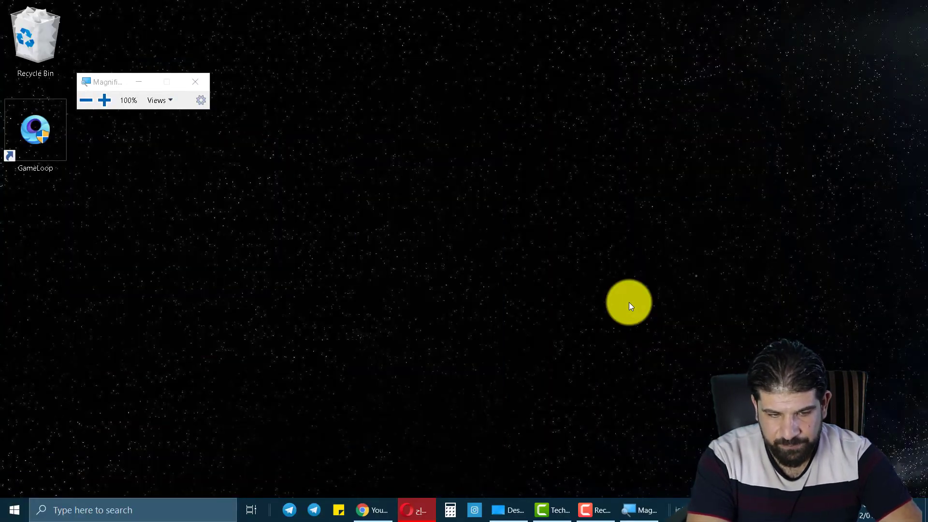
Zoom the desktop in and out with Magnifier, ending at 300%, and close Magnifier.
key(super+plus)
key(super+plus)
key(super+plus)
key(super+minus)
key(super+minus)
key(super+minus)
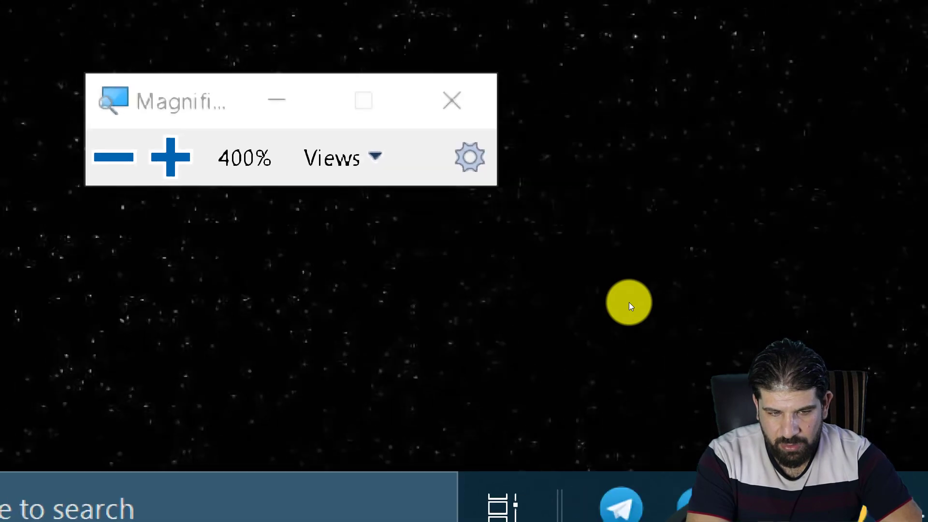
key(super+plus)
key(super+plus)
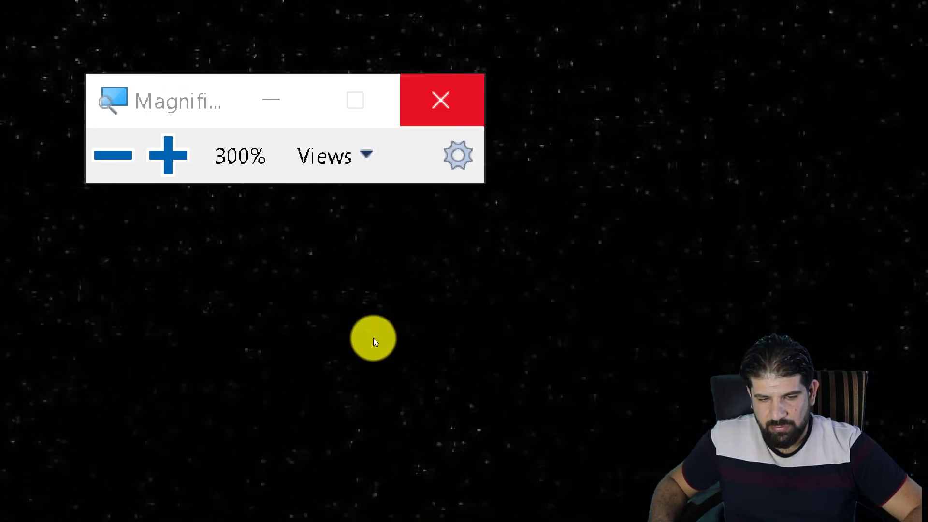
click(440, 100)
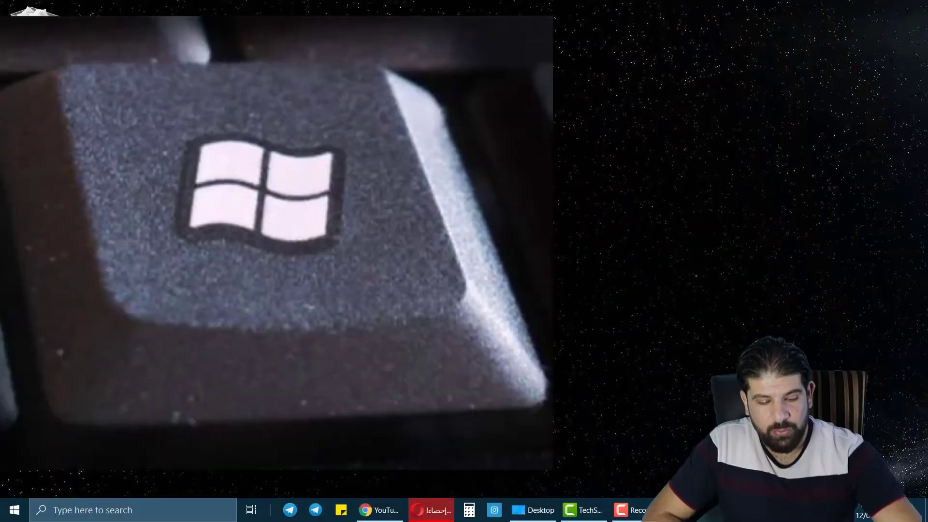
Open Task View and remove the three extra virtual desktops, keeping only Desktop 1.
key(super)
key(super+Tab)
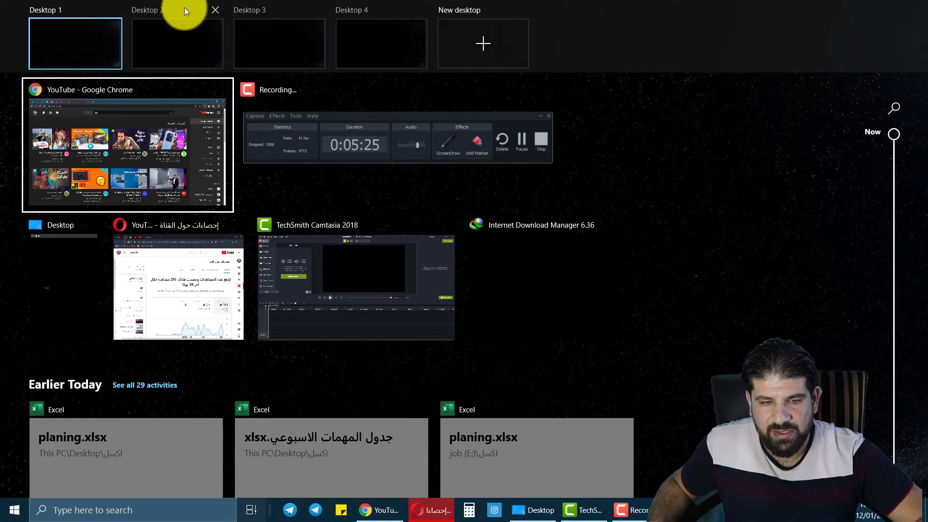
click(216, 9)
click(215, 9)
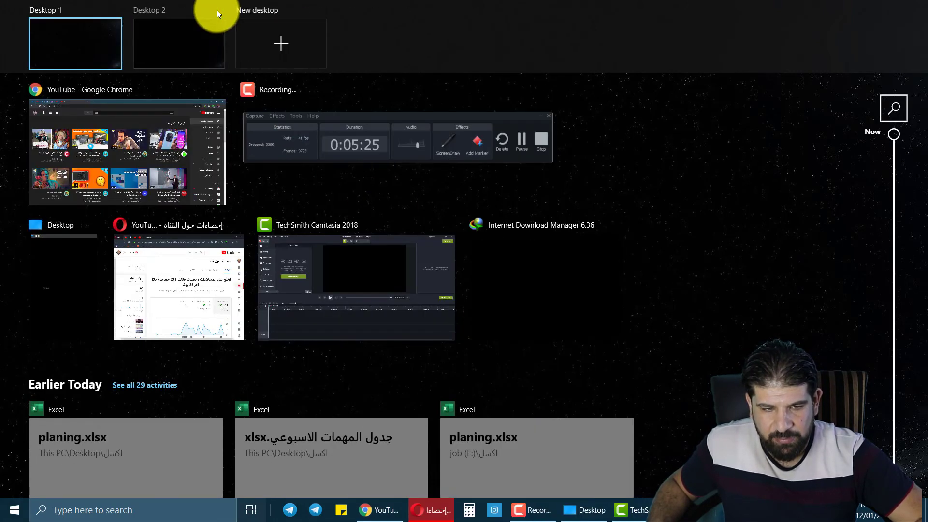
click(215, 9)
Browse the open windows and the earlier activities in the Task View timeline, and return to the desktop.
scroll(346, 148, down, 2)
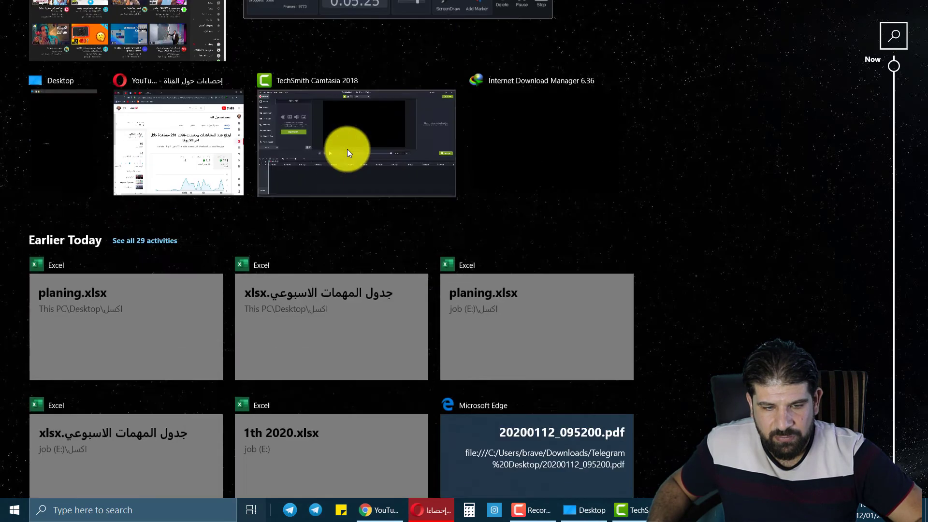
scroll(345, 148, up, 2)
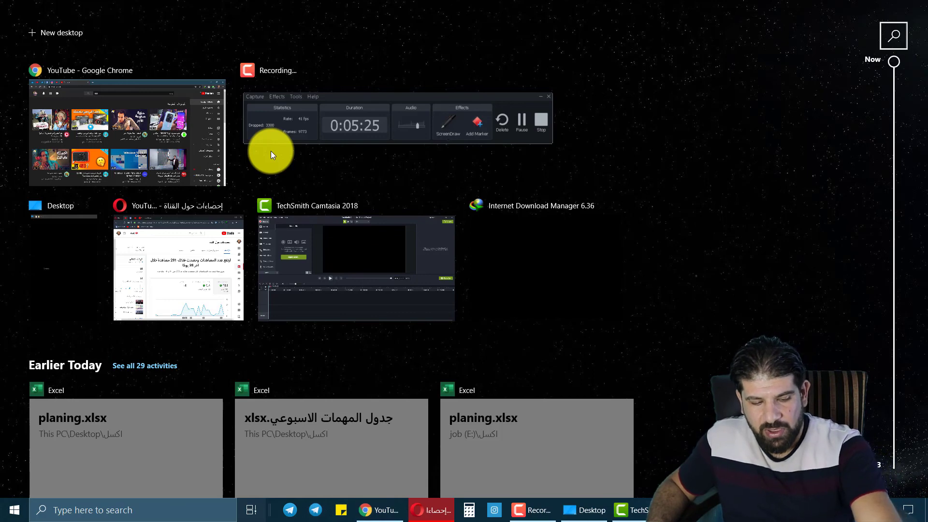
key(super)
key(super)
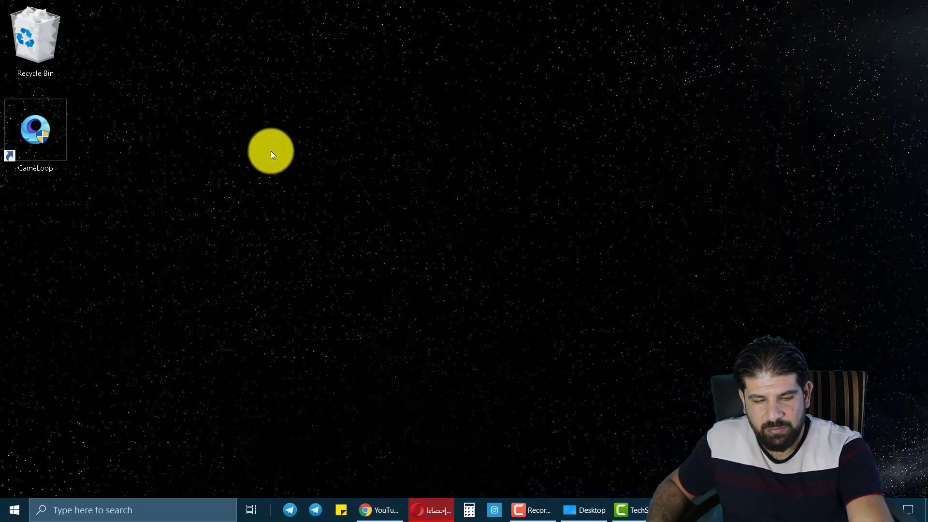